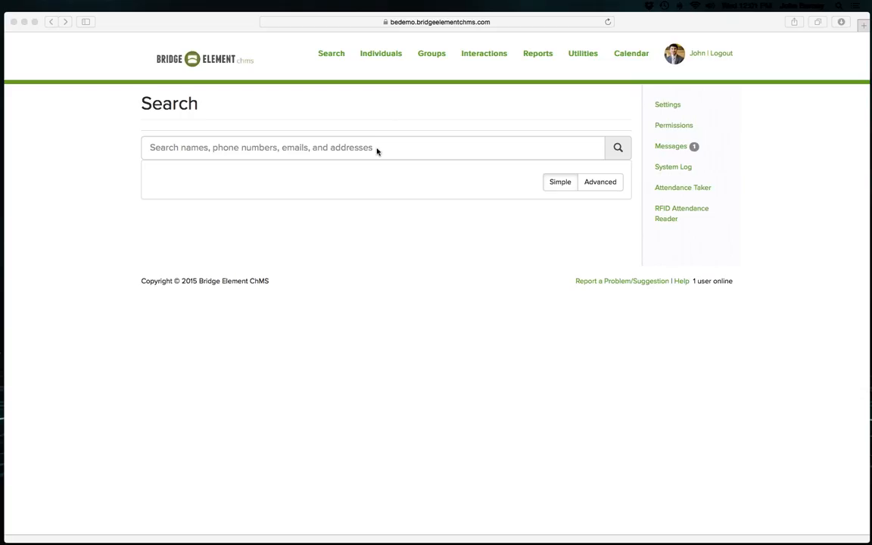
# Open the interaction logging form for the first individual in the list and examine the available action types.
pyautogui.click(381, 54)
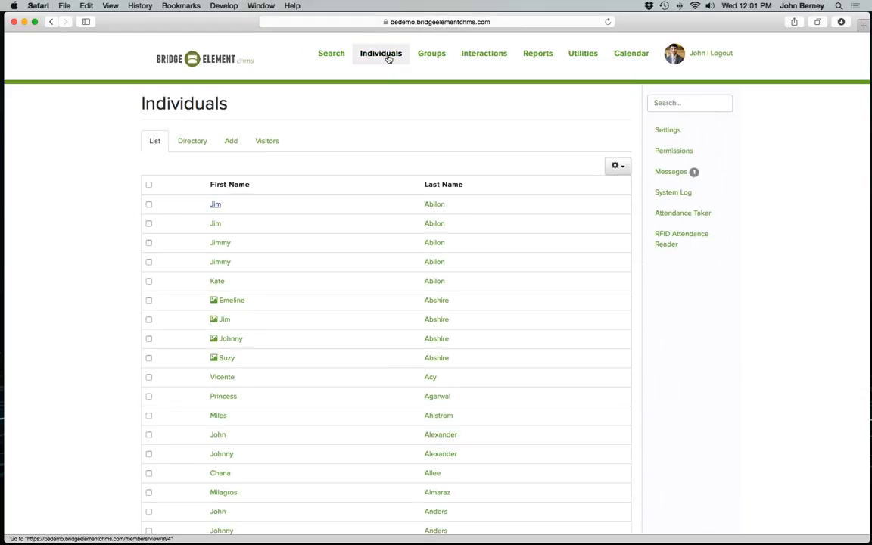
pyautogui.click(216, 206)
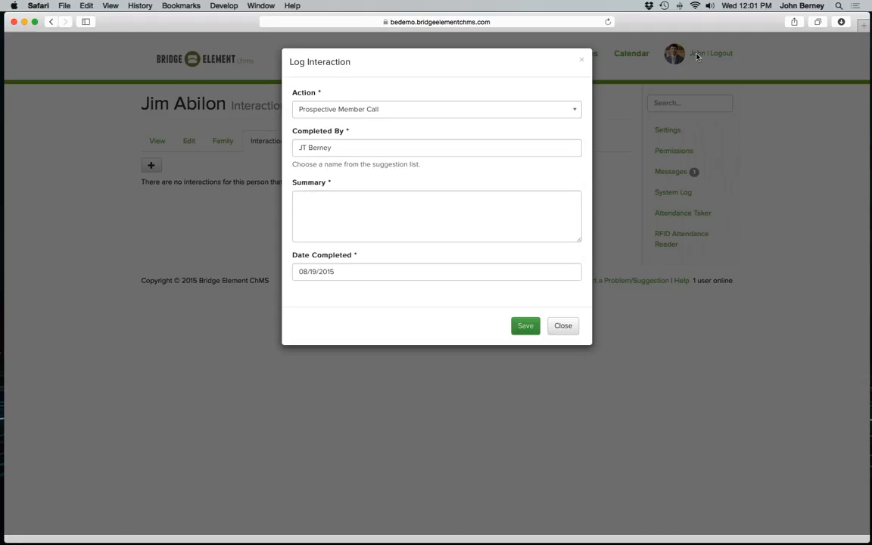
pyautogui.click(510, 109)
pyautogui.scroll(-1, 394, 247)
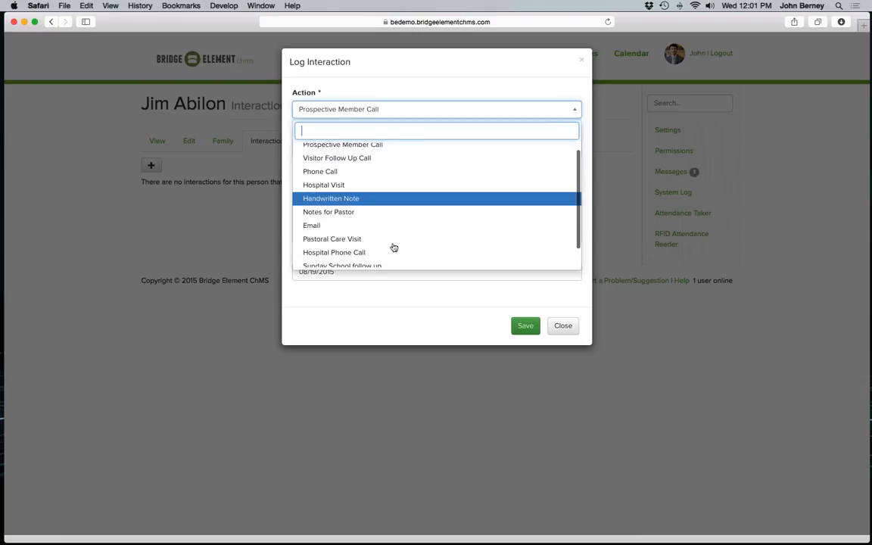
pyautogui.scroll(-1, 394, 247)
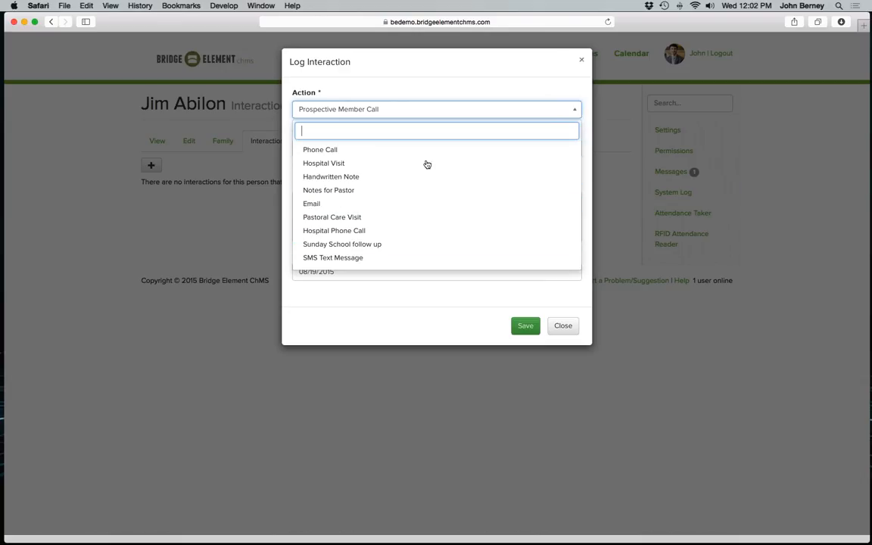
pyautogui.press('Escape')
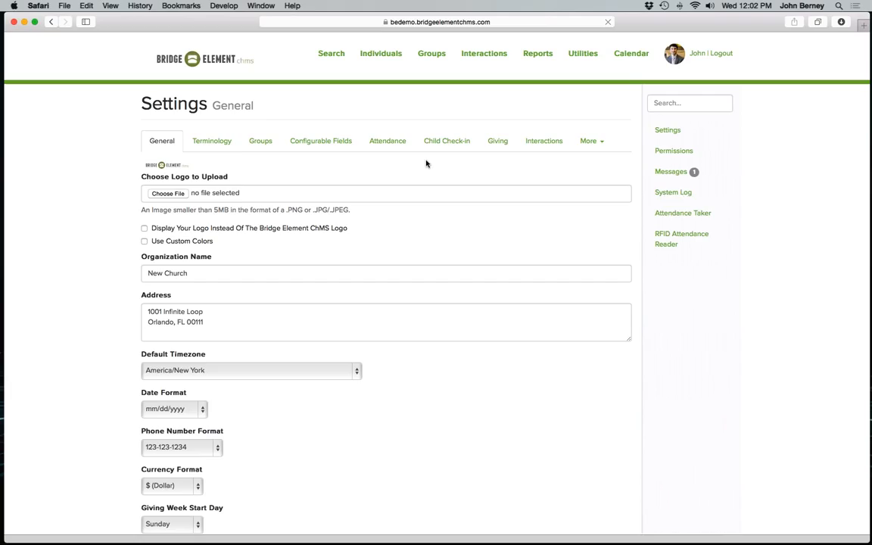
# Review the interaction types and the section for adding a type in the Interactions settings.
pyautogui.click(561, 147)
pyautogui.scroll(-1, 134, 250)
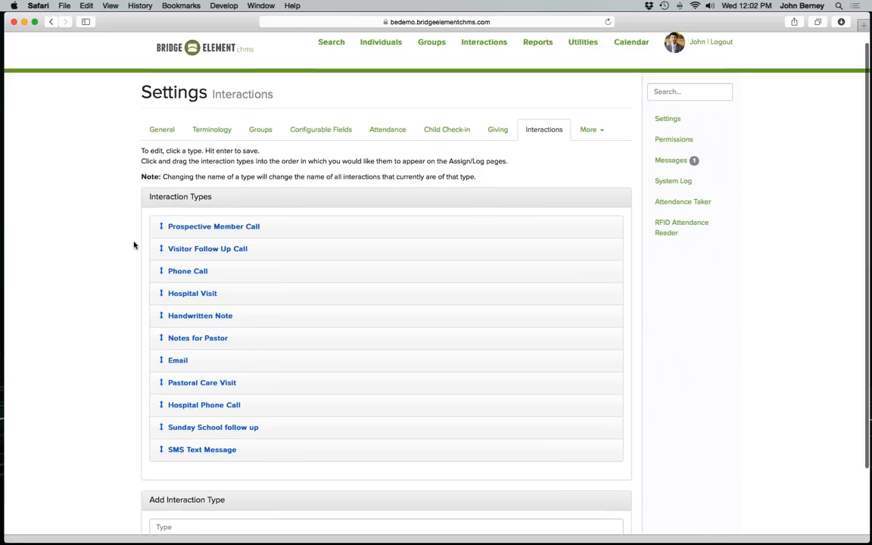
pyautogui.scroll(-2, 134, 245)
pyautogui.scroll(3, 134, 244)
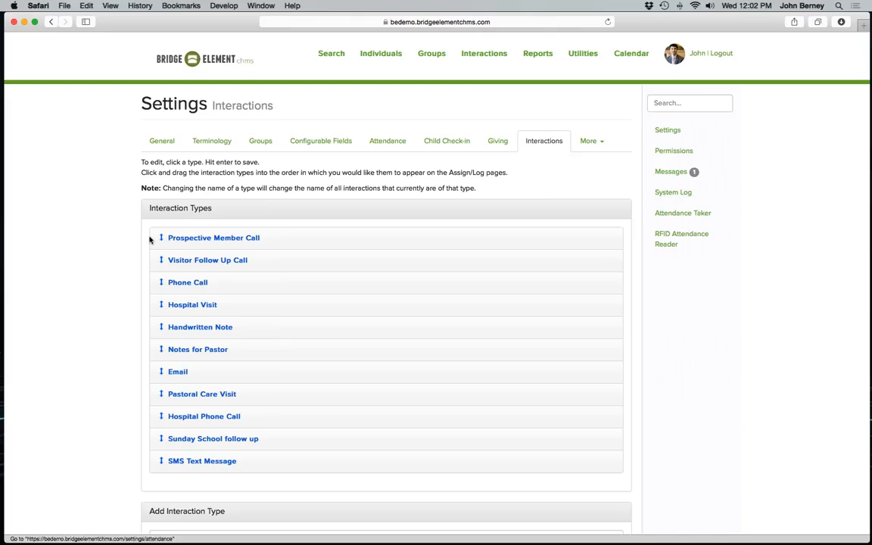
# Start logging a new interaction on the profile of the first individual in the list.
pyautogui.click(381, 54)
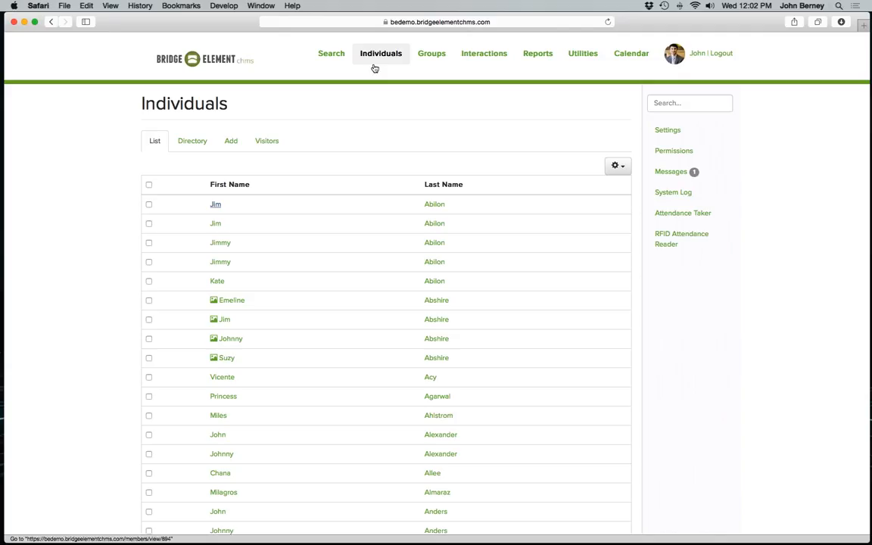
pyautogui.click(215, 204)
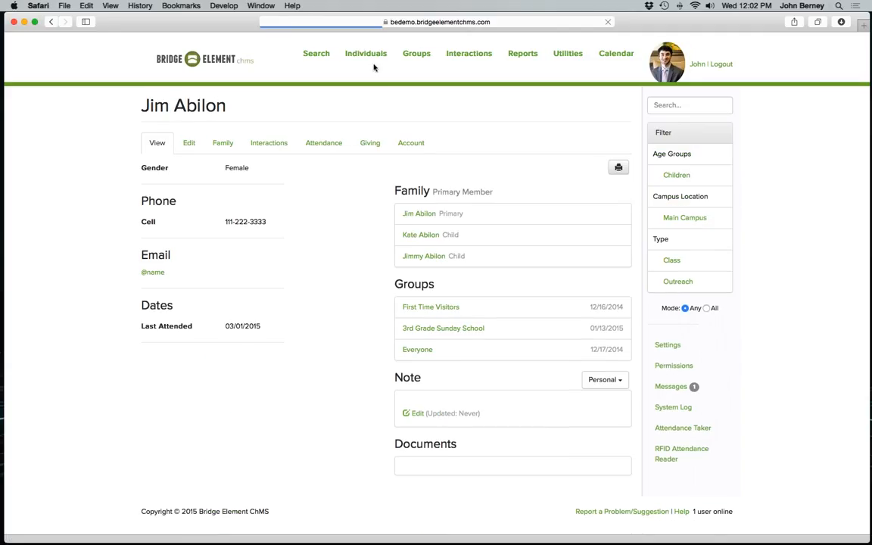
pyautogui.click(285, 146)
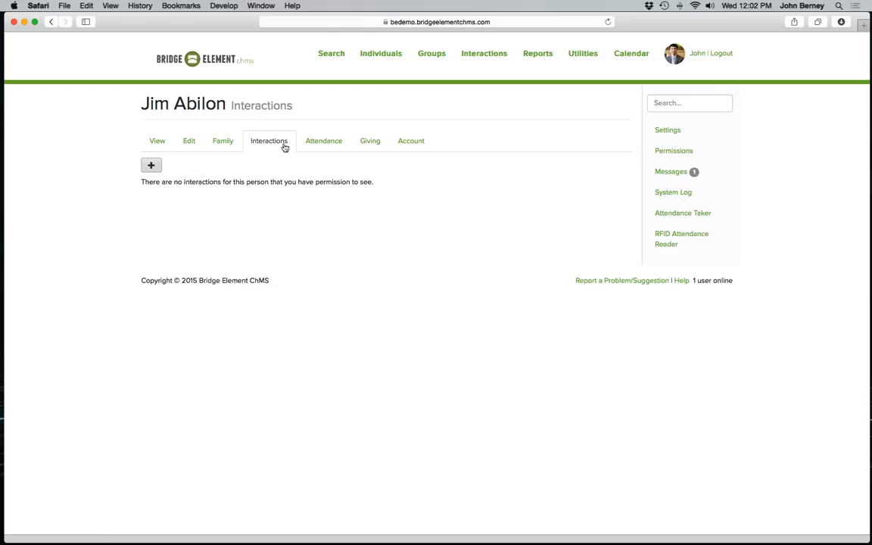
pyautogui.click(151, 165)
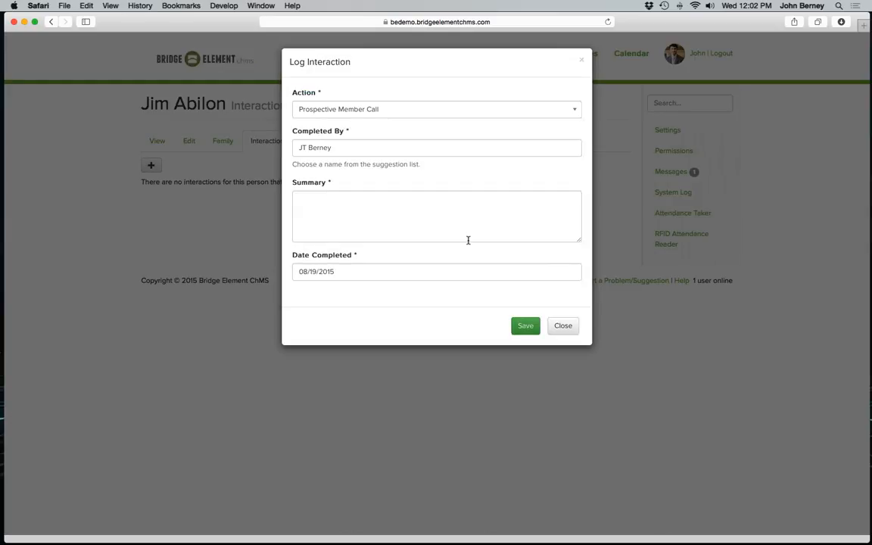
# Set the action to Phone Call, enter a summary saying the person was doing well, and save the interaction.
pyautogui.click(362, 114)
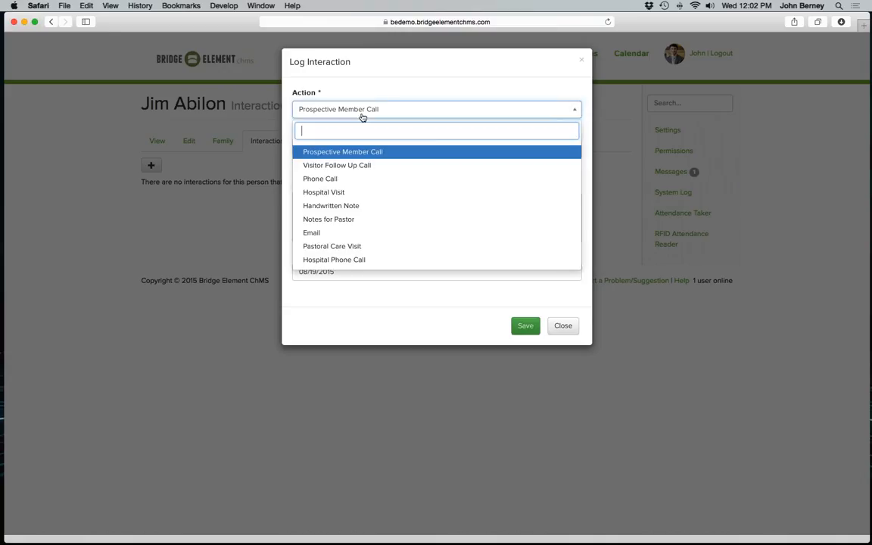
pyautogui.press('Down')
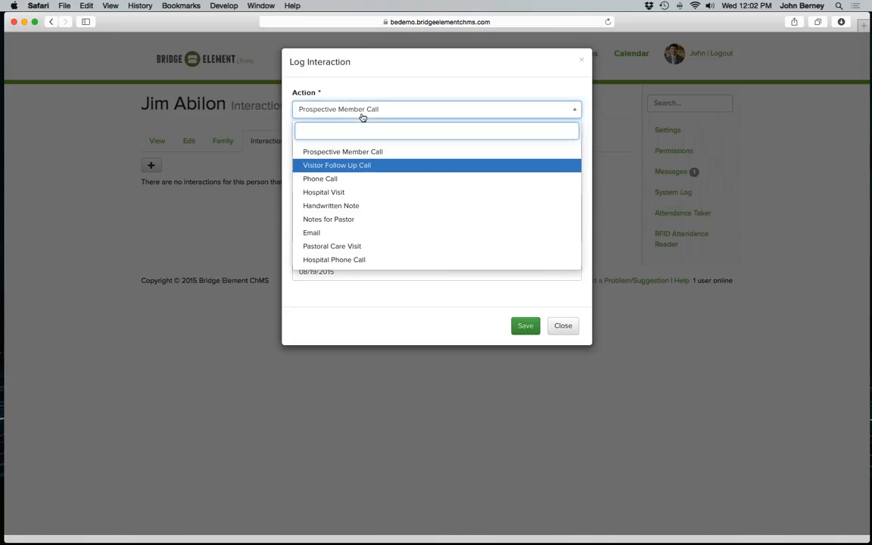
pyautogui.press('Down')
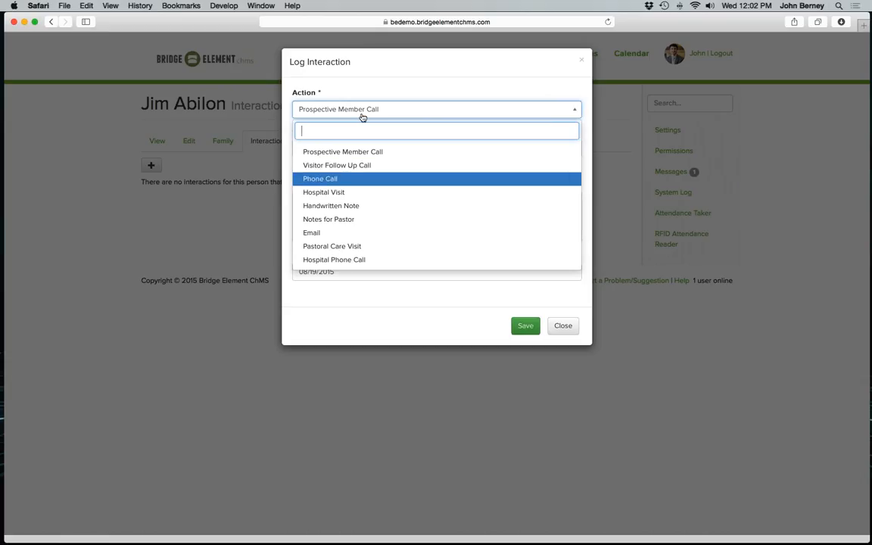
pyautogui.press('Return')
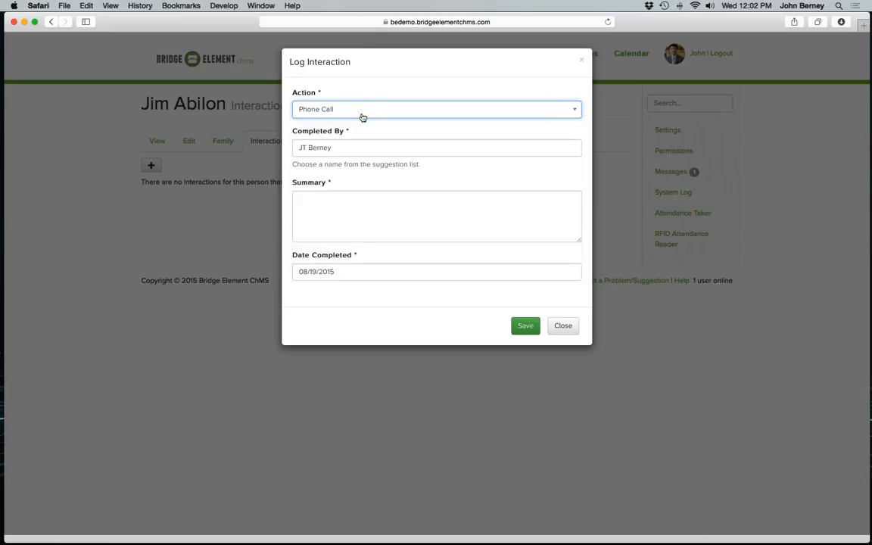
pyautogui.click(387, 209)
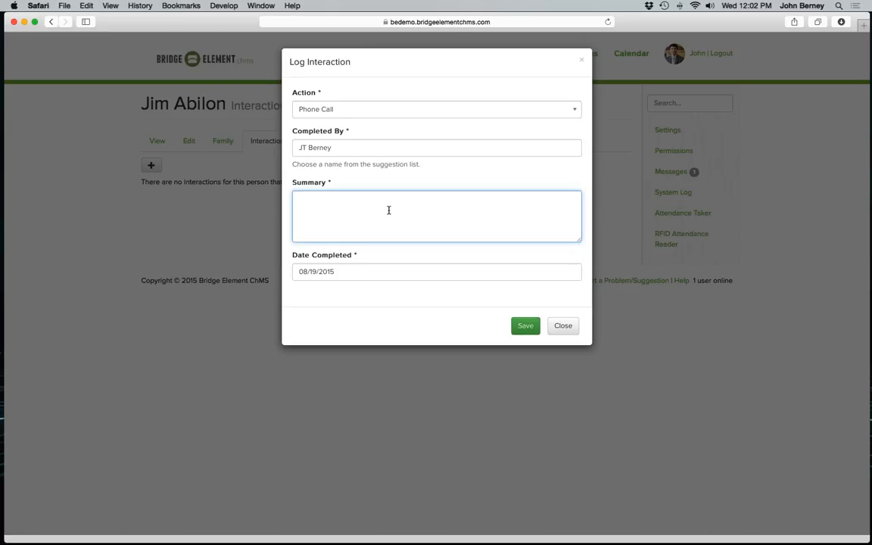
pyautogui.write('Jim was doing well!')
pyautogui.click(526, 329)
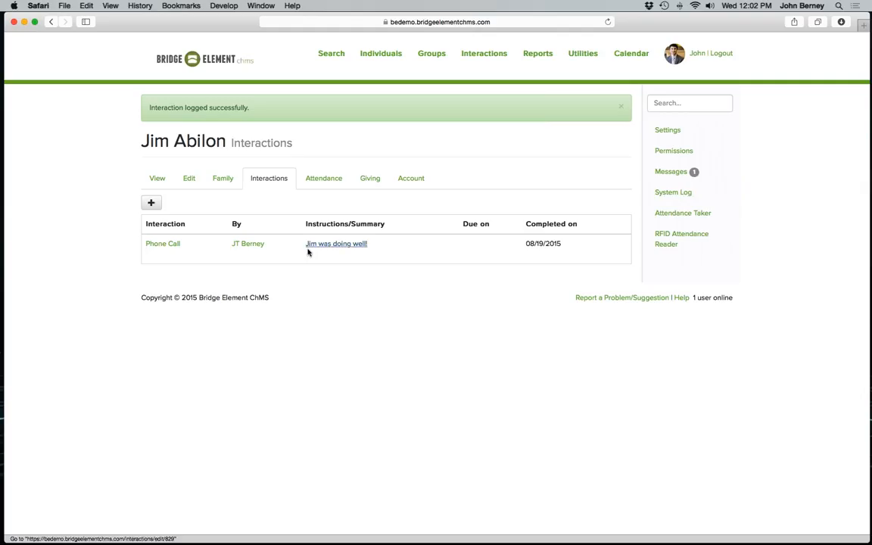
# Start assigning a new interaction with Prospective Member Call as its action.
pyautogui.click(455, 71)
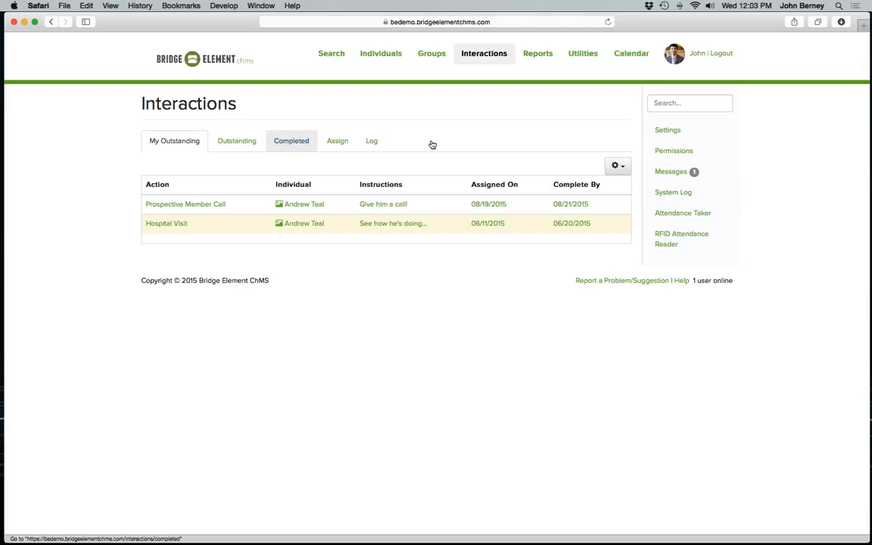
pyautogui.click(335, 146)
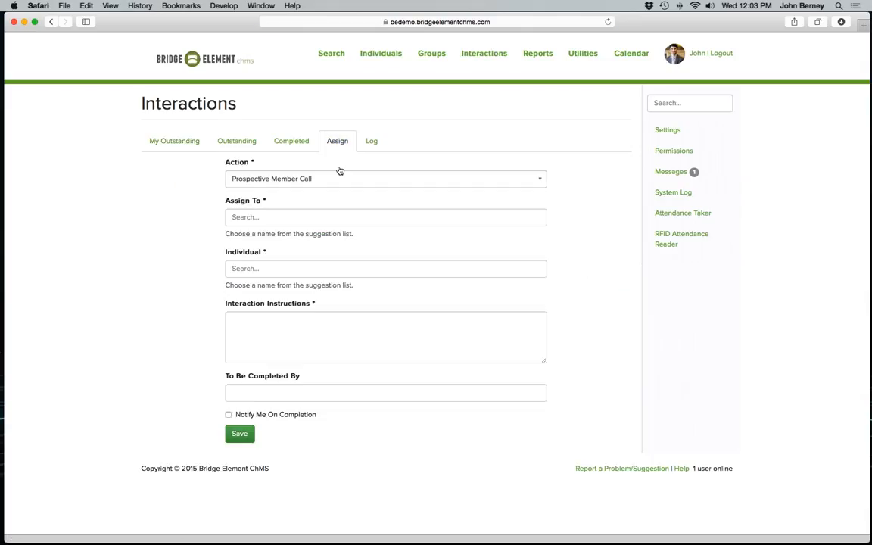
pyautogui.click(430, 182)
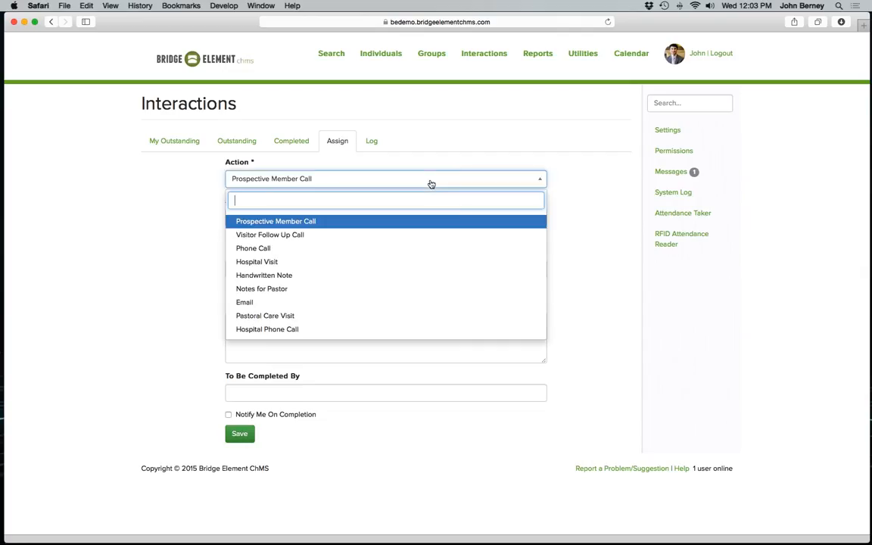
pyautogui.click(383, 262)
pyautogui.press('Tab')
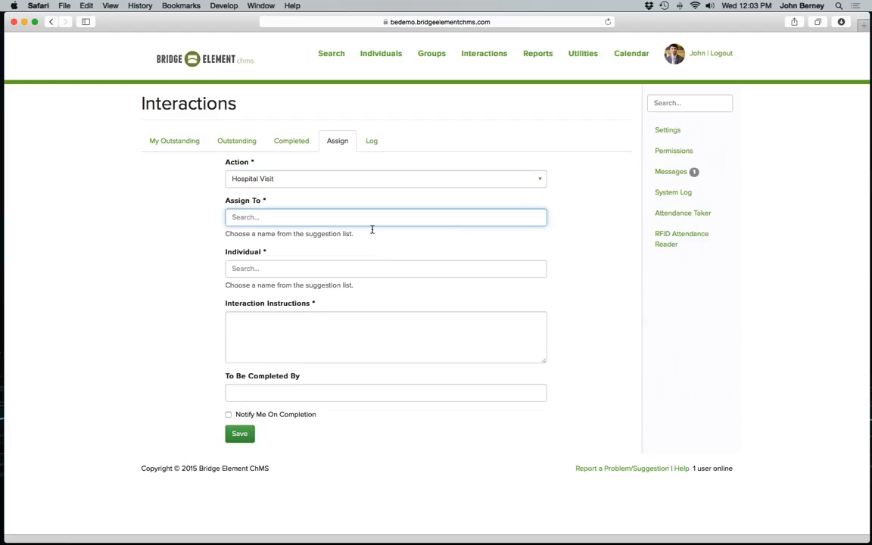
pyautogui.hotkey('shift', 'Tab')
pyautogui.press('Down')
pyautogui.press('Up')
pyautogui.press('Up')
pyautogui.press('Up')
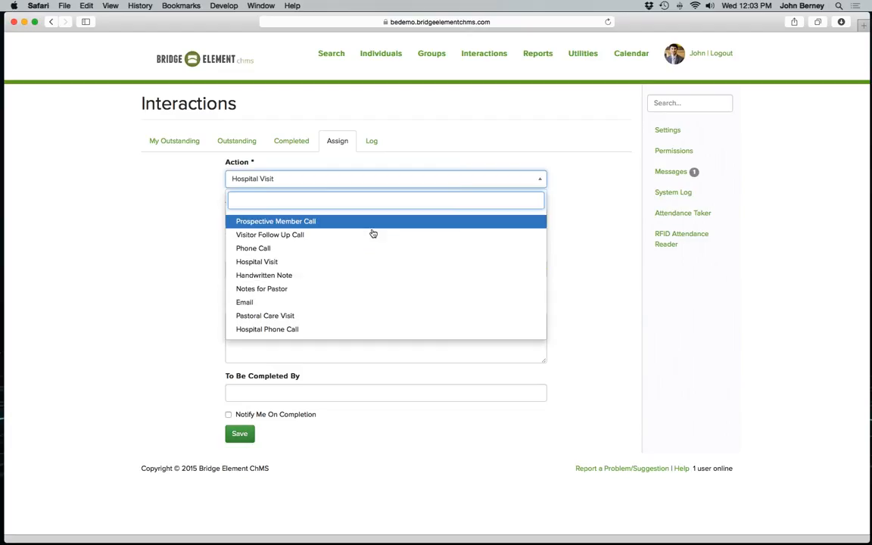
pyautogui.press('Return')
pyautogui.press('Tab')
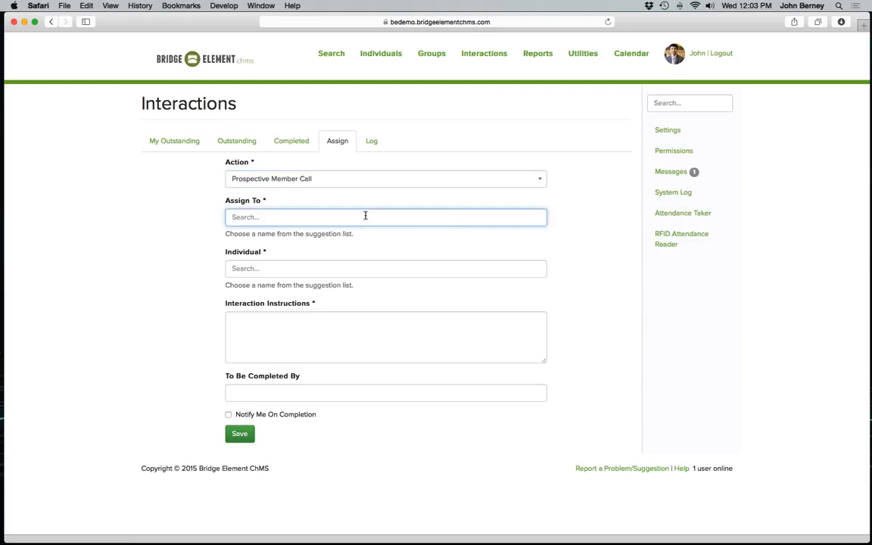
# Fill in the assignee and the individual to contact, choosing both names from the suggestions.
pyautogui.write('jt')
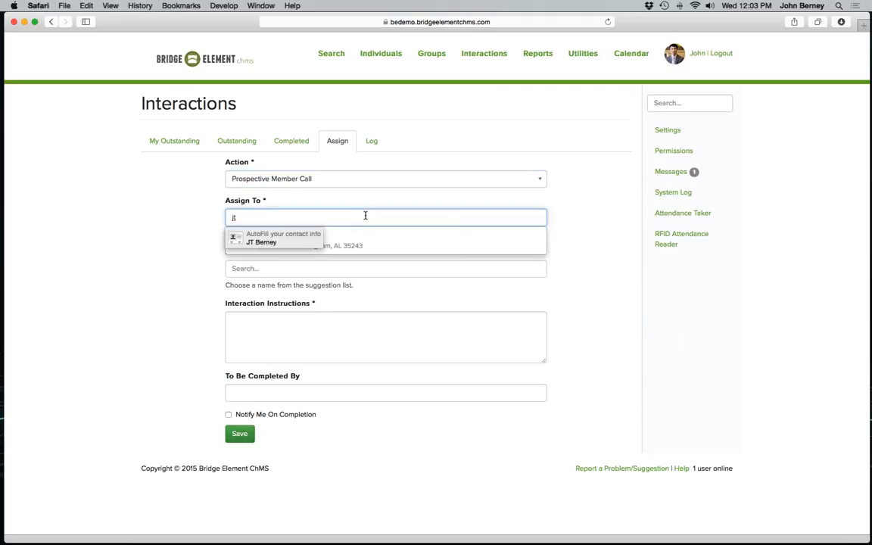
pyautogui.click(360, 246)
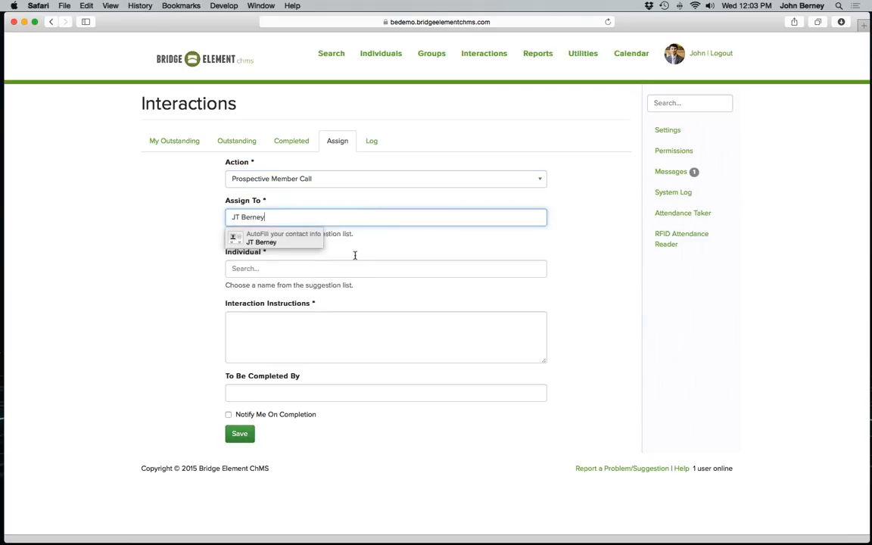
pyautogui.click(343, 273)
pyautogui.write('Andrew')
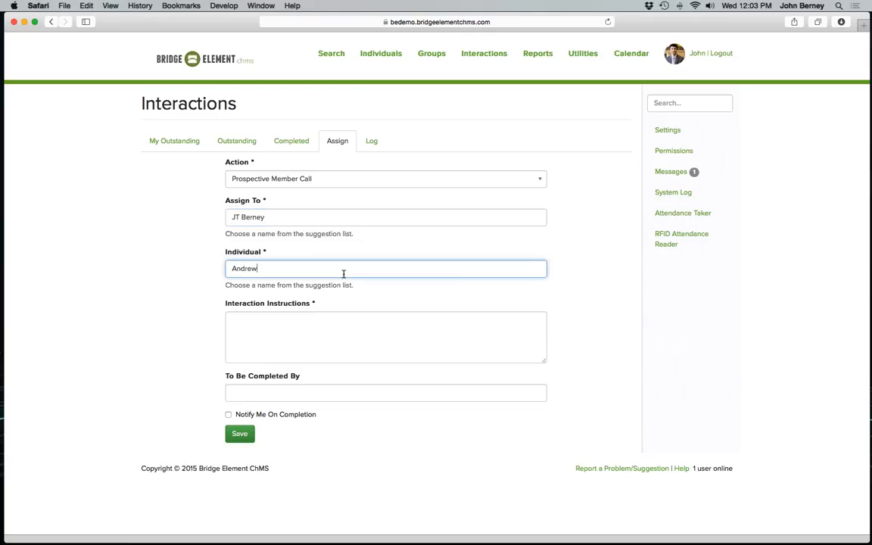
pyautogui.click(323, 300)
pyautogui.press('Tab')
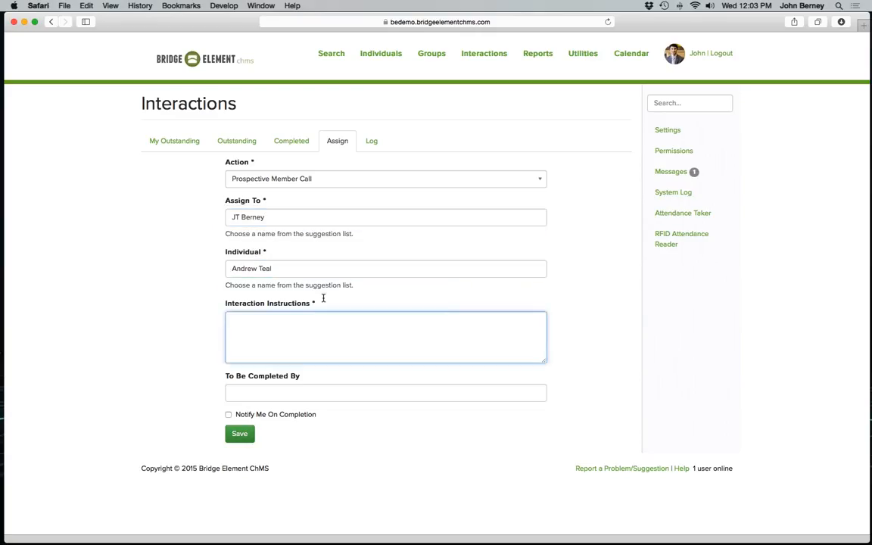
# Enter the instructions "Give him a call!", set completion by 08/21/2015 with notification on completion, and save the assignment.
pyautogui.write('Give him a call!')
pyautogui.click(323, 393)
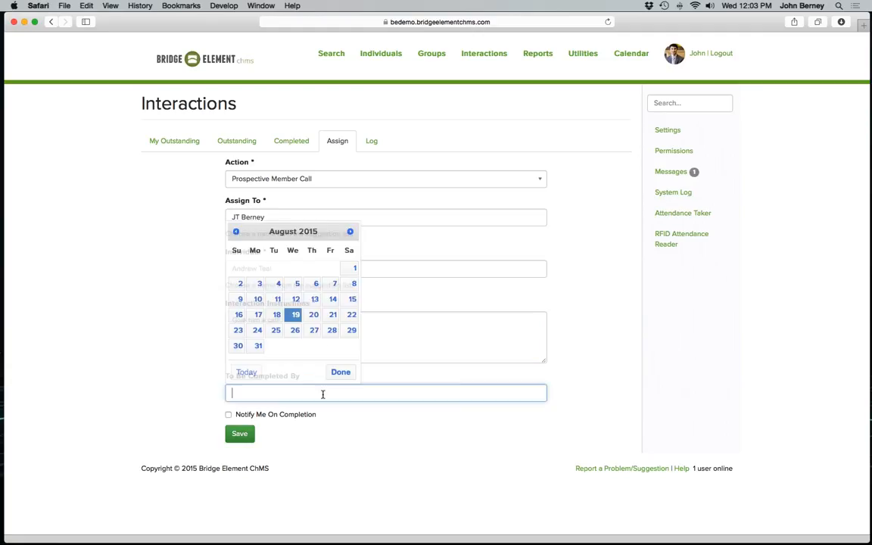
pyautogui.click(328, 317)
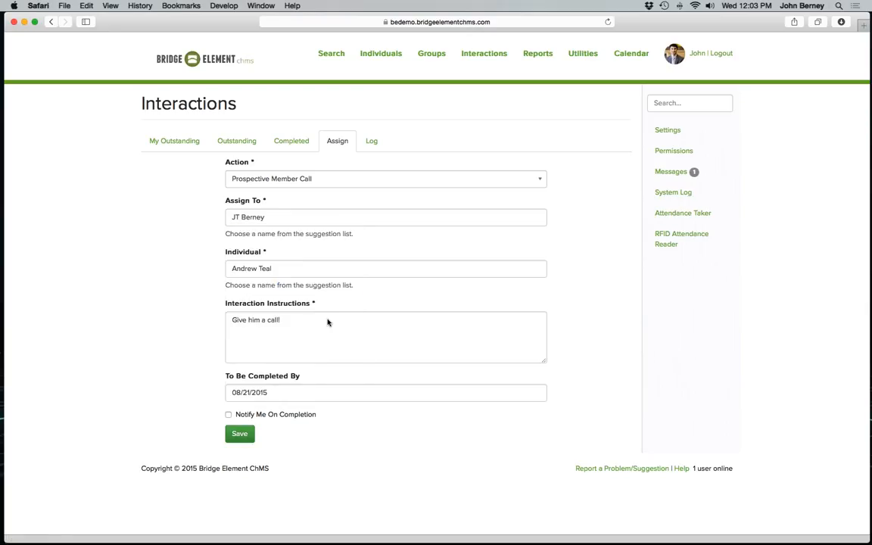
pyautogui.click(229, 415)
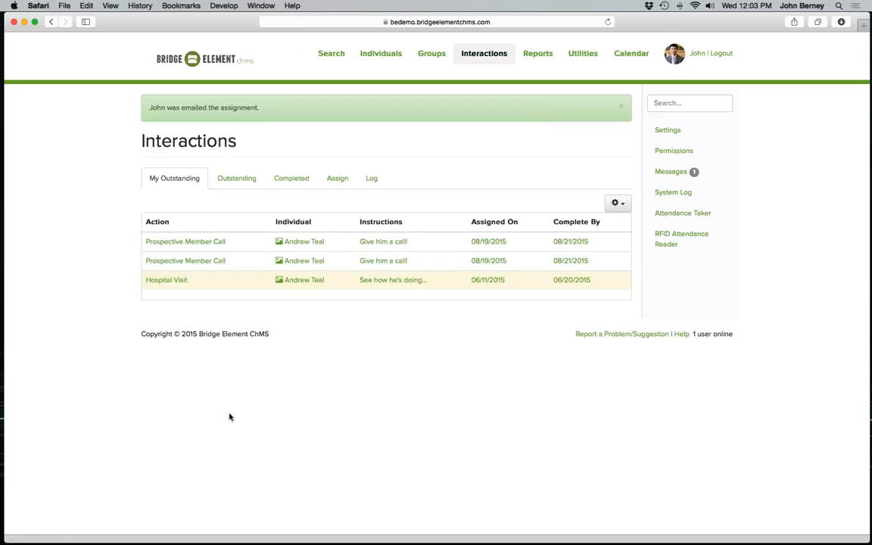
# Switch to the Chrome window holding the assigned-interaction email and widen it to read the message.
pyautogui.moveTo(695, 531)
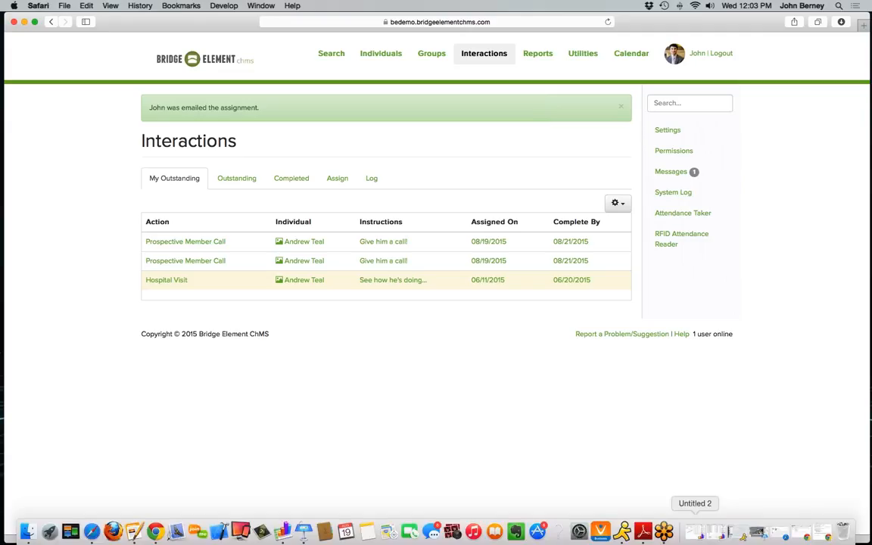
pyautogui.click(818, 535)
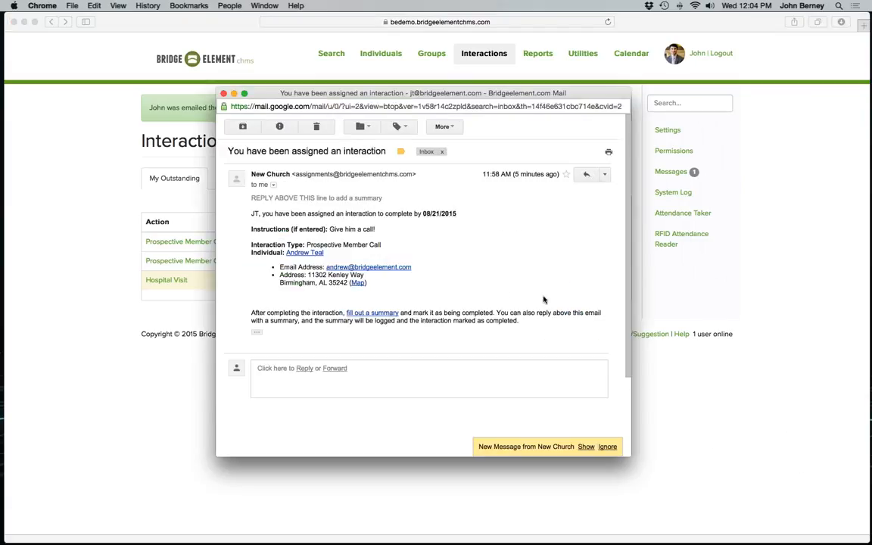
pyautogui.moveTo(631, 316); pyautogui.dragTo(725, 317)
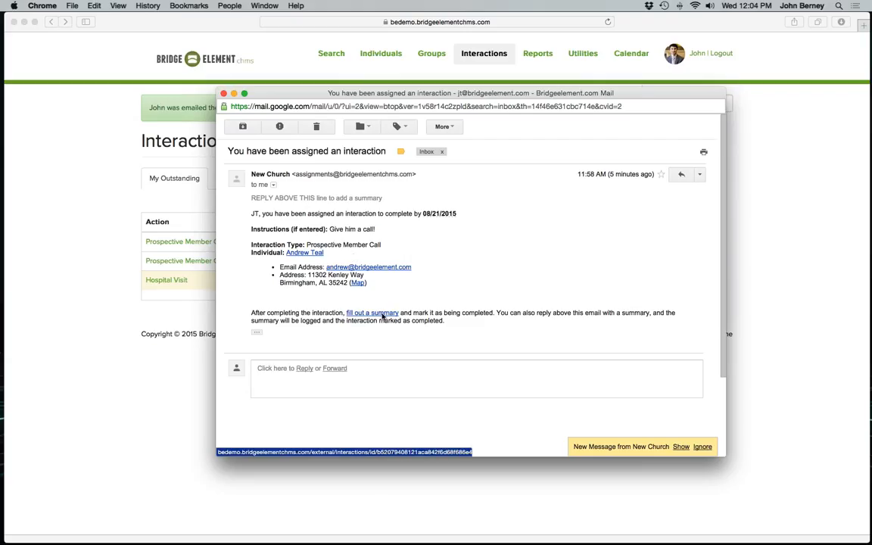
# Open the summary form from the assignment email and submit the summary "He was doing great!" with 08/20/2015 as the completion date.
pyautogui.click(382, 315)
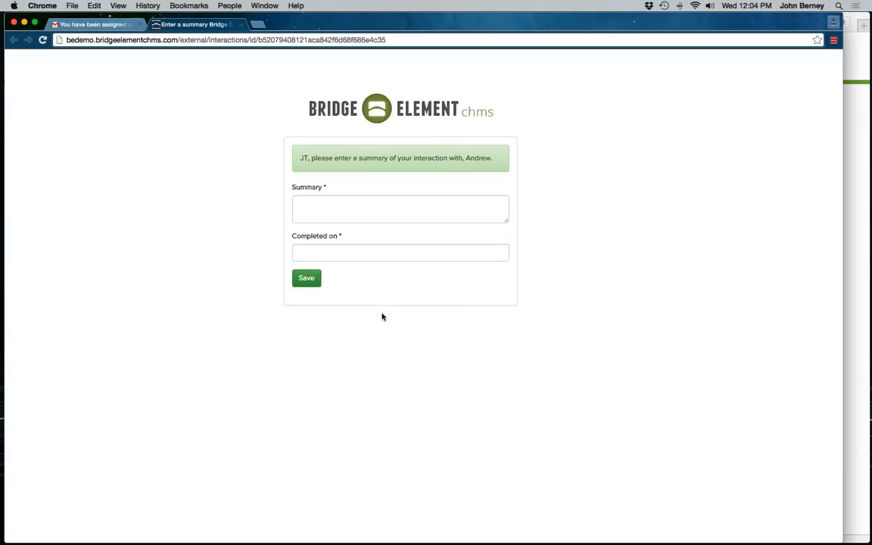
pyautogui.click(371, 212)
pyautogui.write('He was doing g')
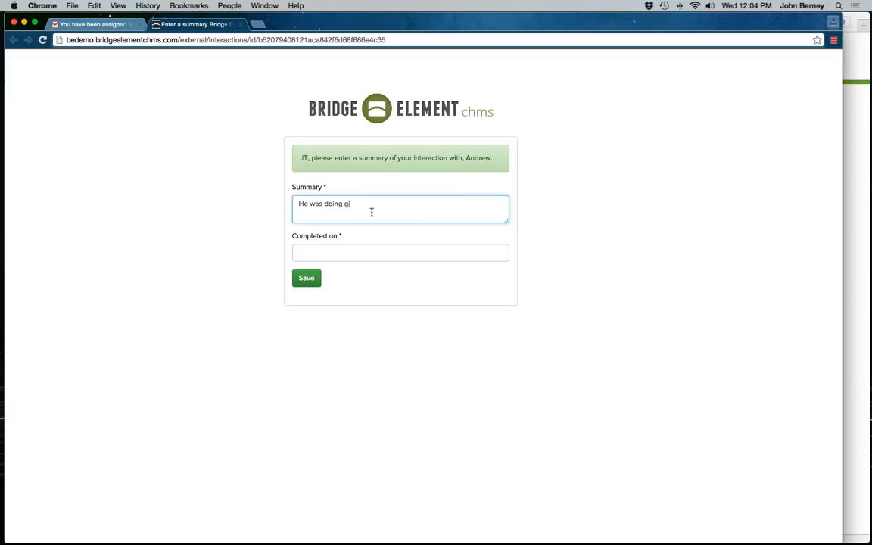
pyautogui.write('reat!')
pyautogui.press('Tab')
pyautogui.click(380, 356)
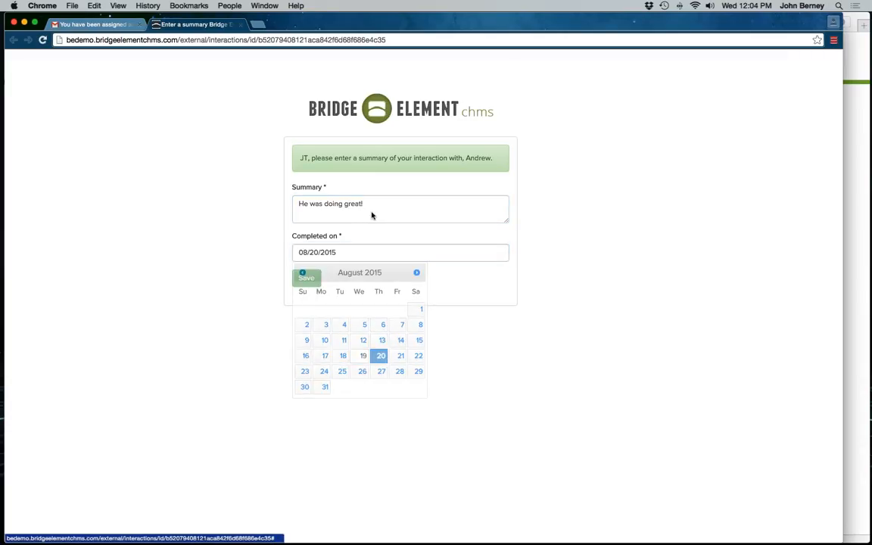
pyautogui.click(307, 290)
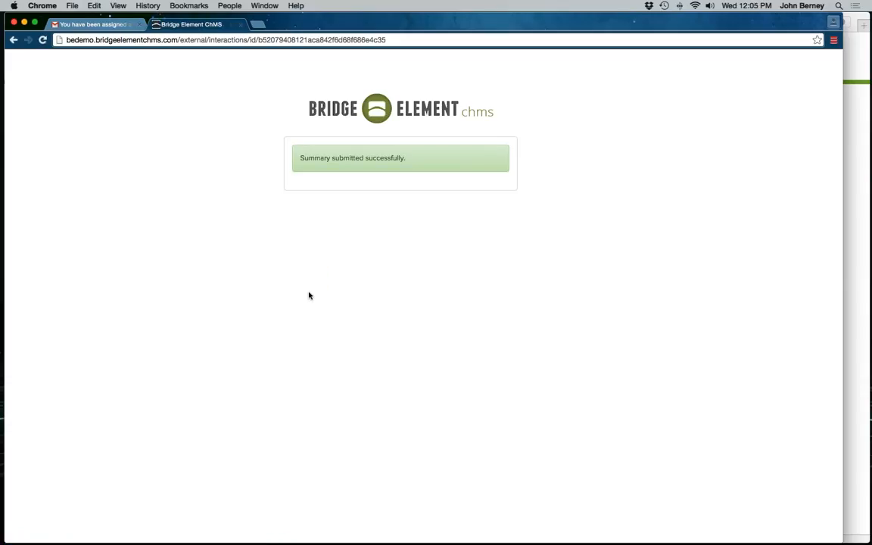
# Switch back to Safari, check the completed interactions, and open the contacted individual's profile to view that person's interactions.
pyautogui.press('super+Tab')
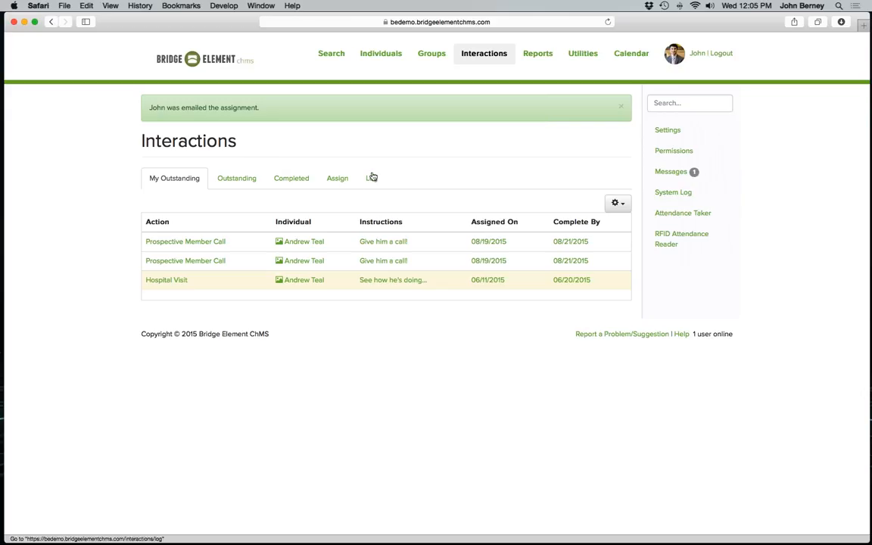
pyautogui.click(290, 178)
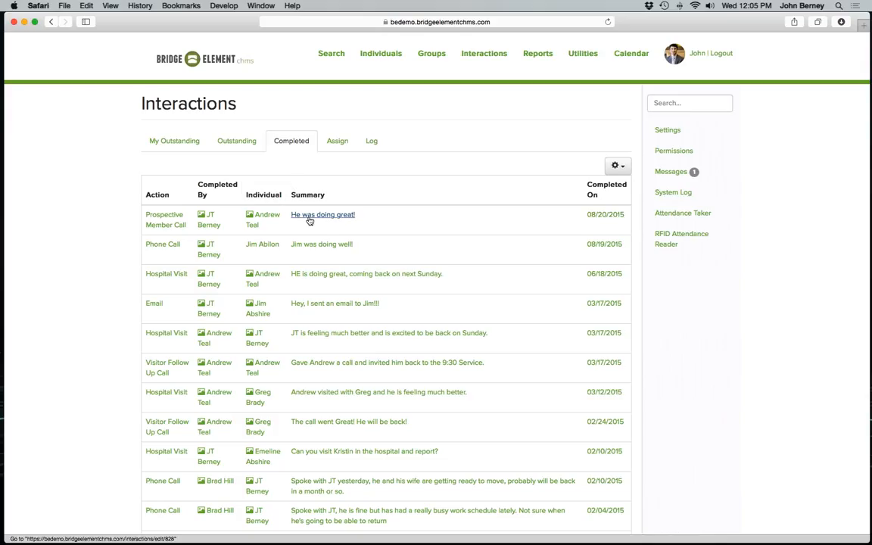
pyautogui.moveTo(253, 229)
pyautogui.click(265, 216)
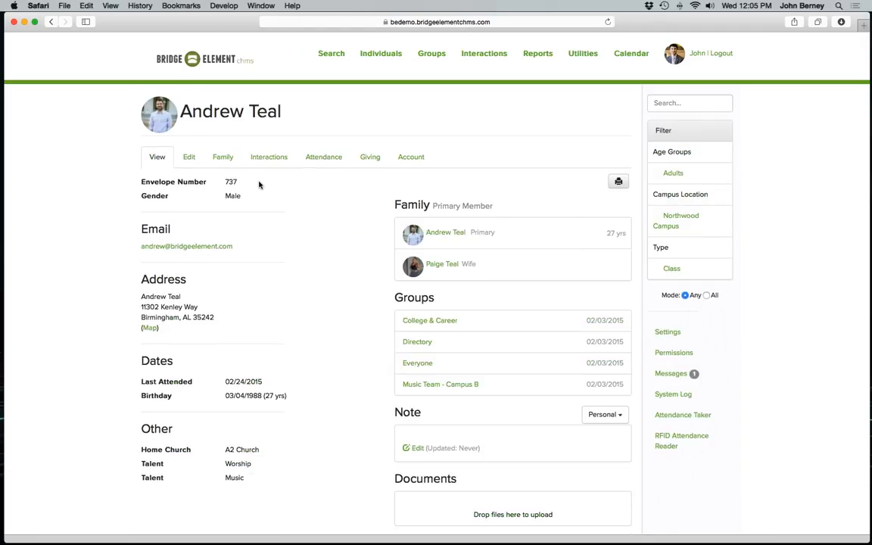
pyautogui.click(262, 157)
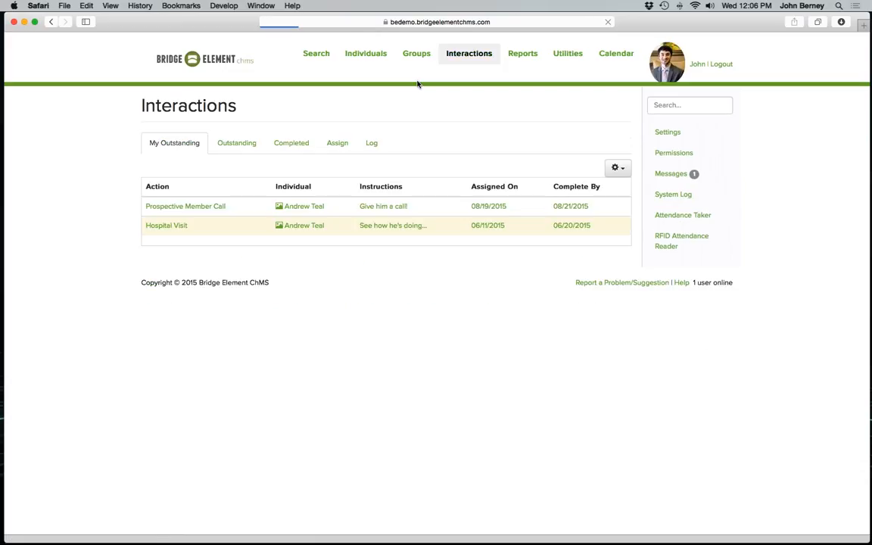
# Show everyone's outstanding interactions and look at the filter, print and export options for the list.
pyautogui.click(237, 141)
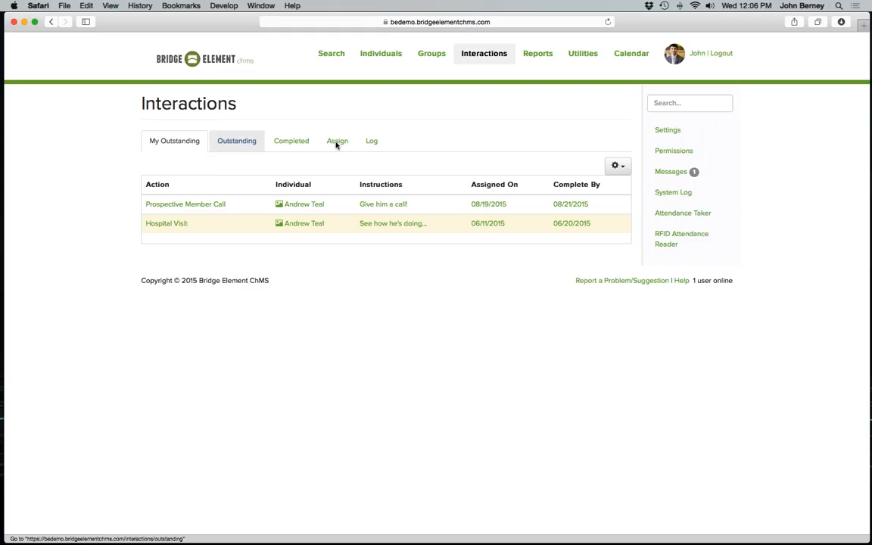
pyautogui.click(618, 165)
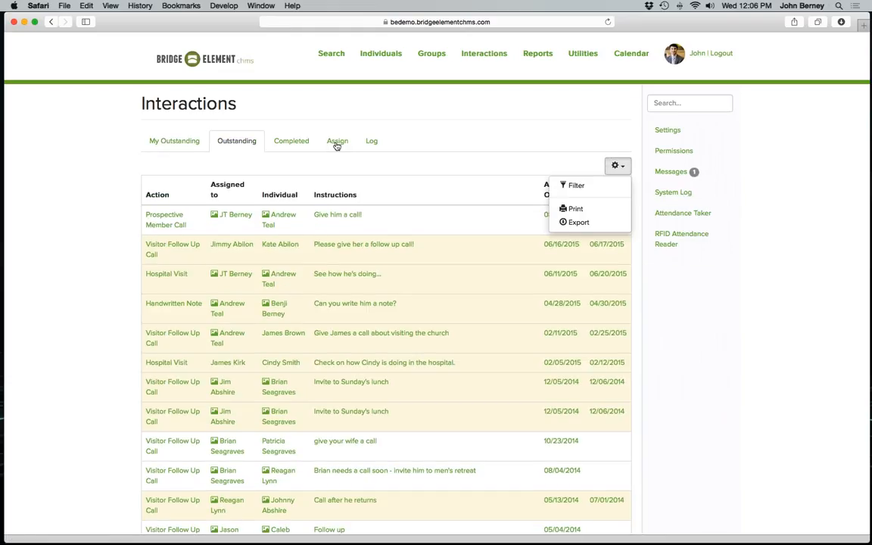
pyautogui.click(477, 143)
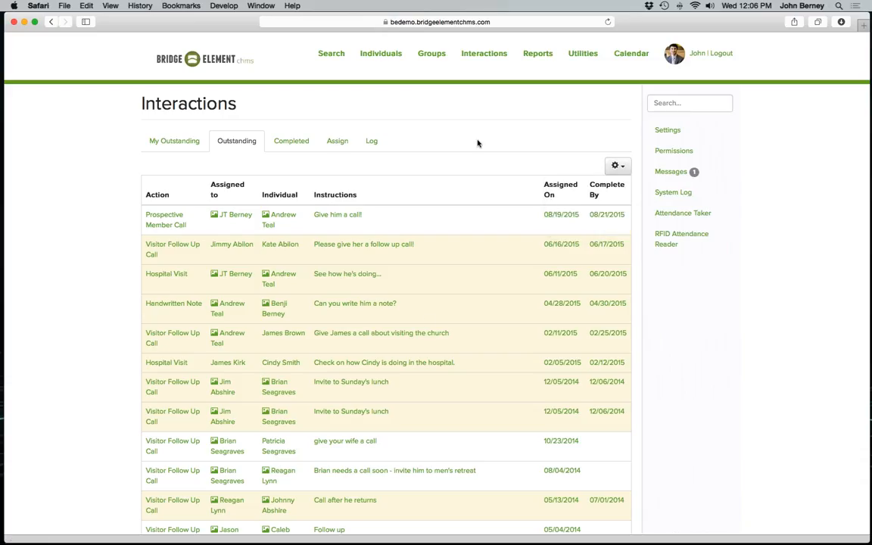
pyautogui.click(616, 168)
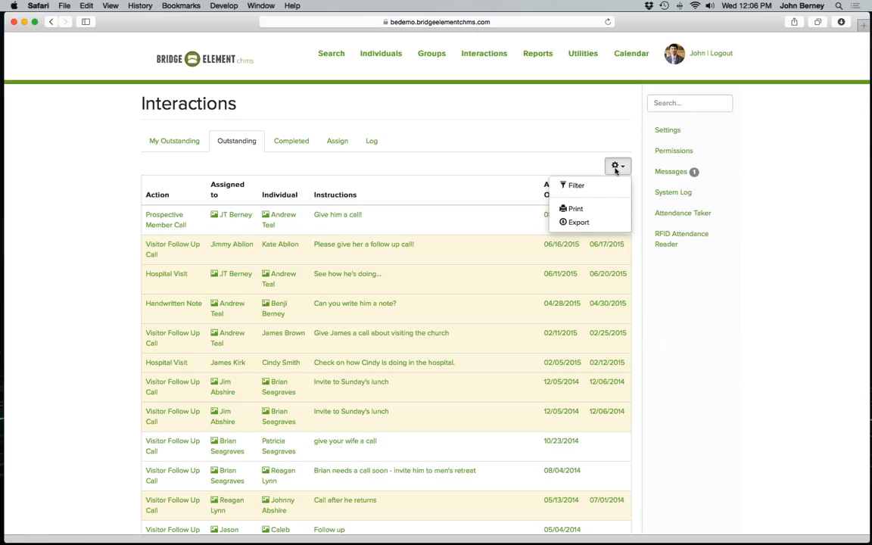
pyautogui.click(615, 168)
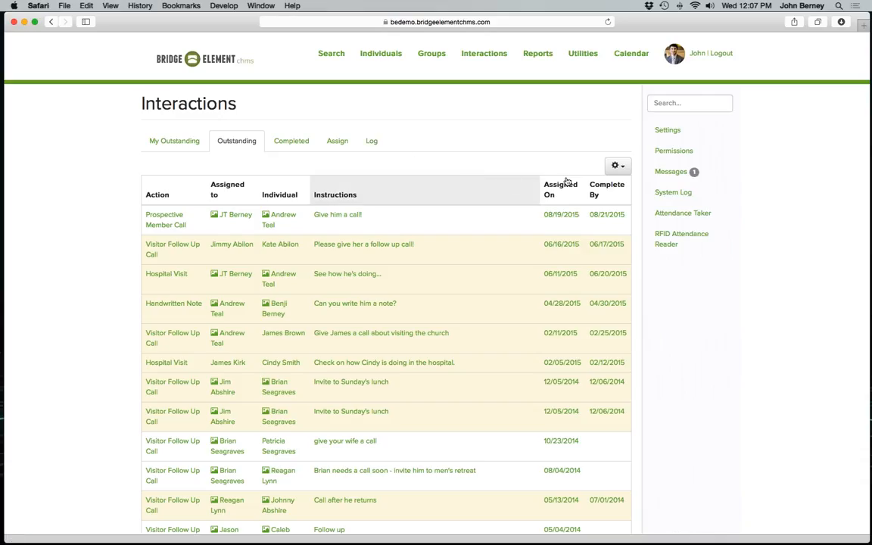
# Filter the outstanding interactions by the group First Time Visitors.
pyautogui.click(620, 170)
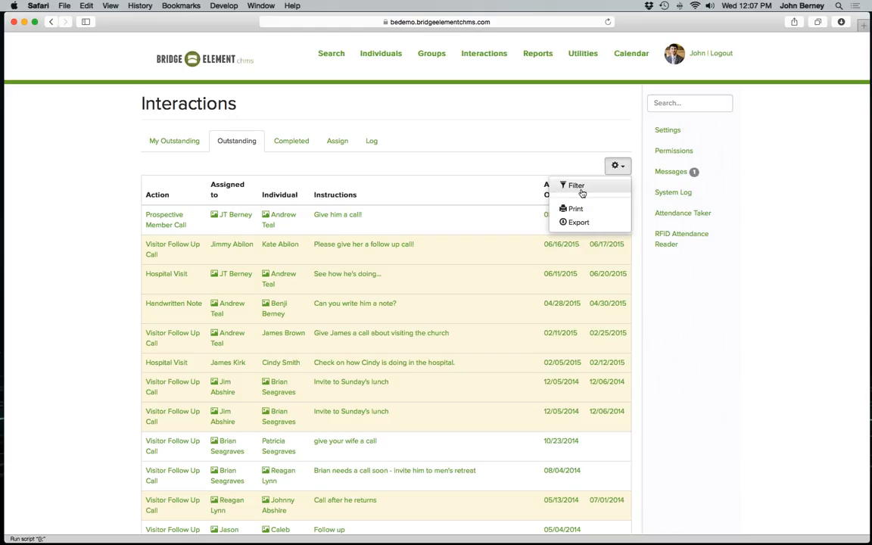
pyautogui.click(577, 186)
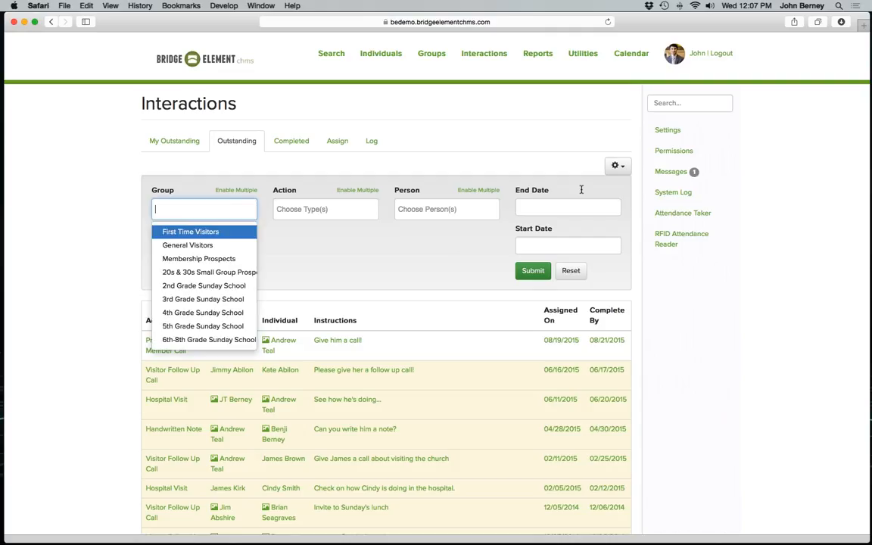
pyautogui.click(191, 231)
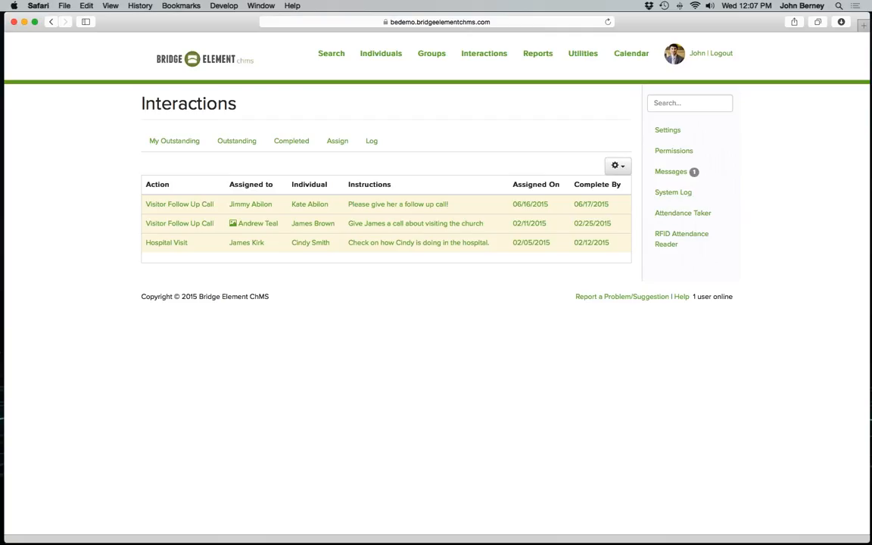
# Reopen the filter of the outstanding interactions and move to its person criterion.
pyautogui.click(621, 168)
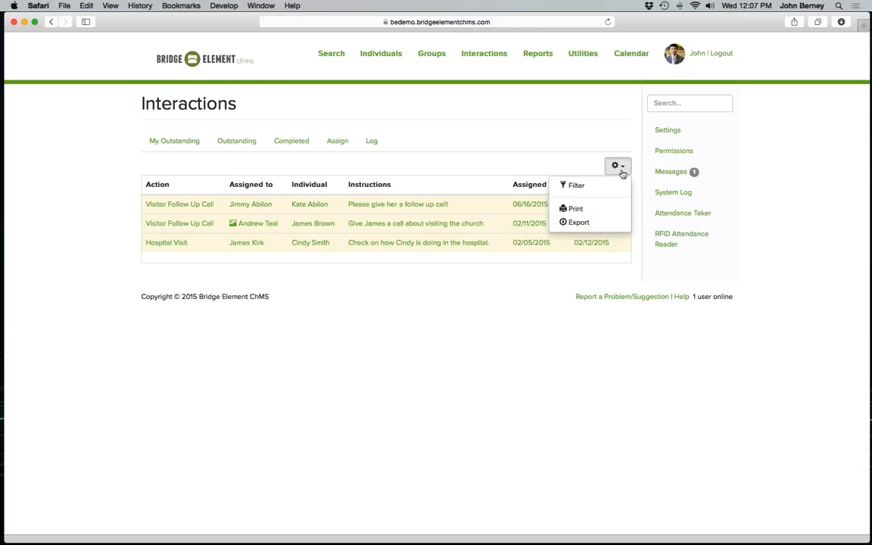
pyautogui.click(583, 191)
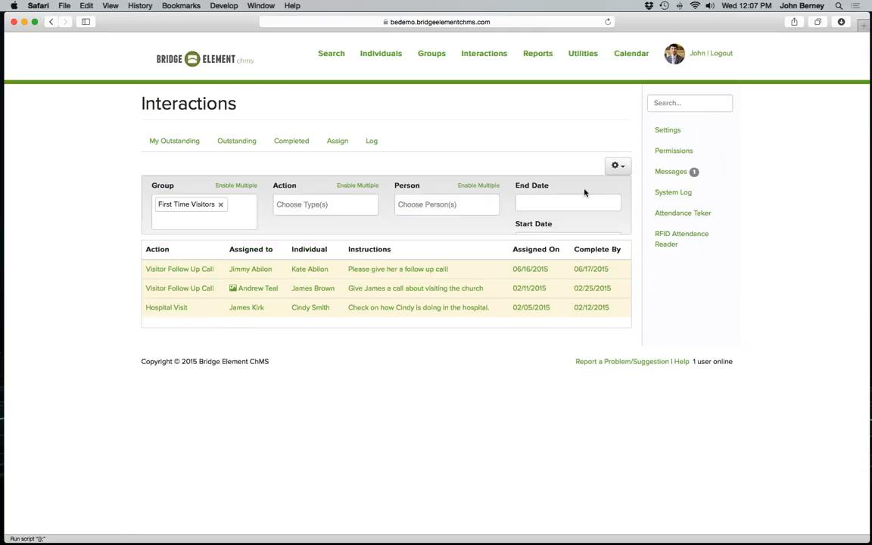
pyautogui.click(348, 217)
pyautogui.press('Tab')
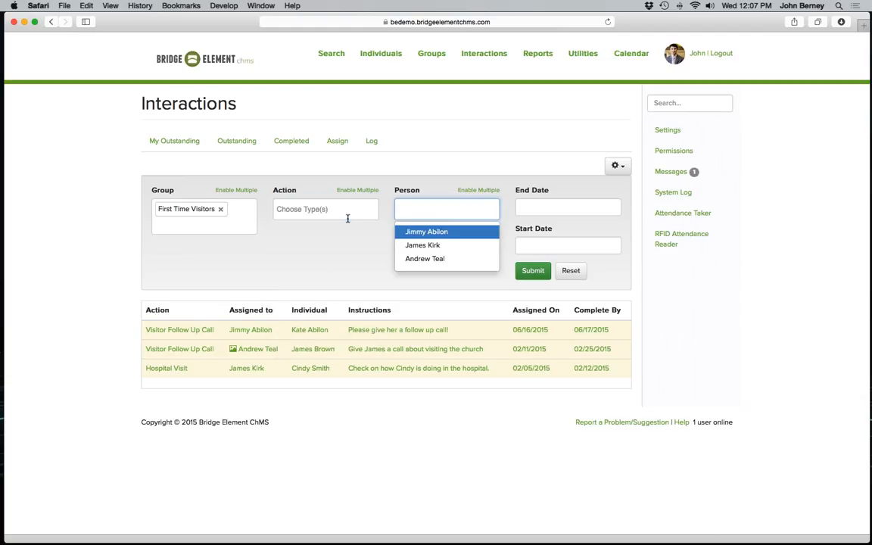
pyautogui.write('j')
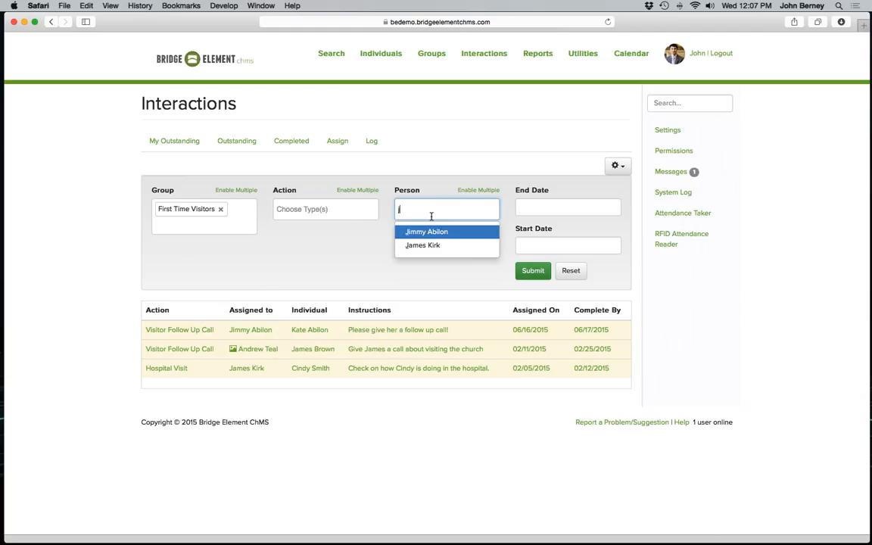
pyautogui.write('t ba')
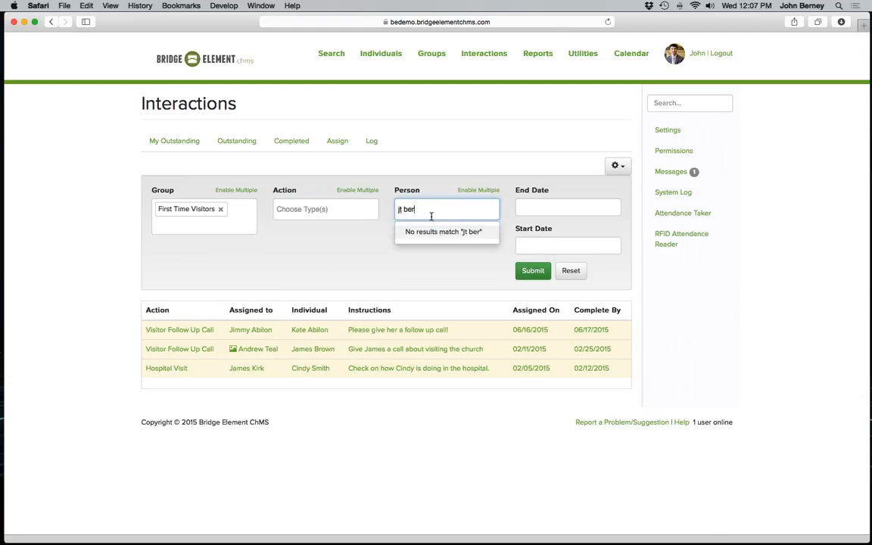
pyautogui.press('BackSpace')
pyautogui.press('BackSpace')
pyautogui.press('BackSpace')
pyautogui.press('BackSpace')
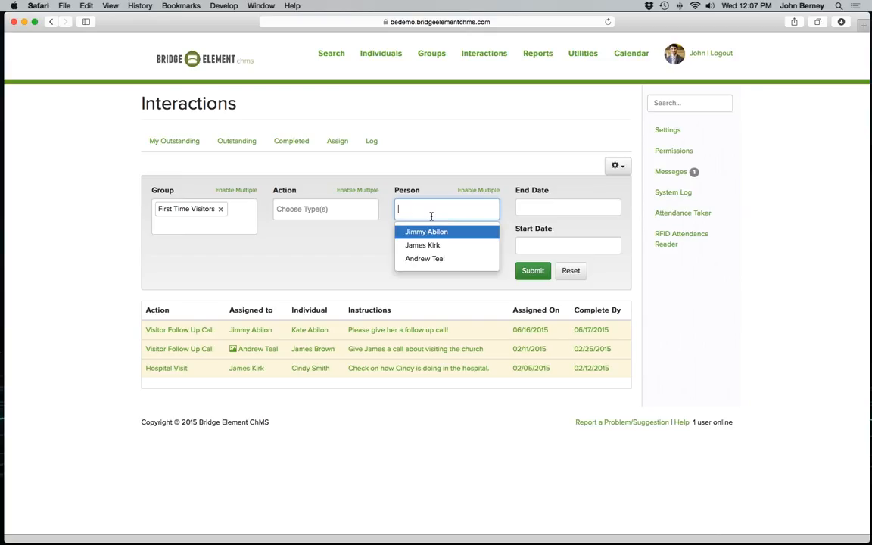
# Add the first suggested assignee as the person criterion and apply the filter.
pyautogui.write('im')
pyautogui.click(429, 232)
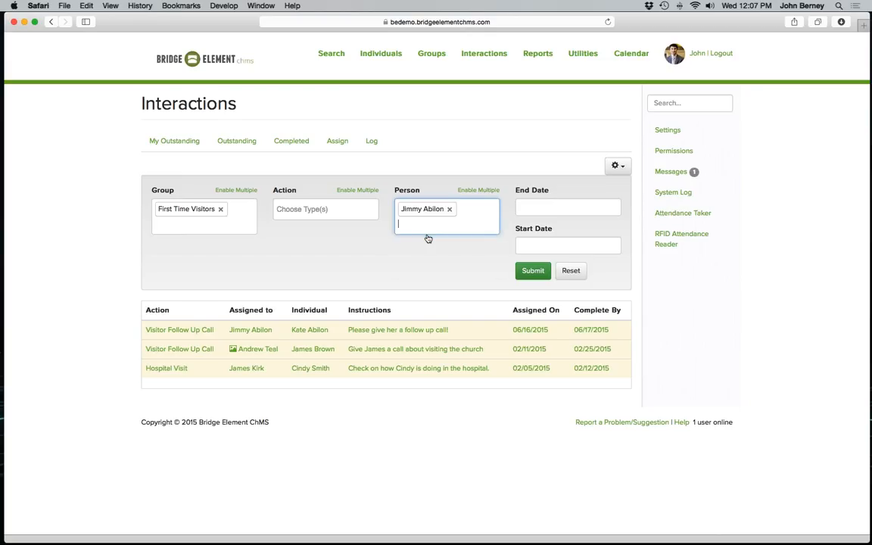
pyautogui.press('Return')
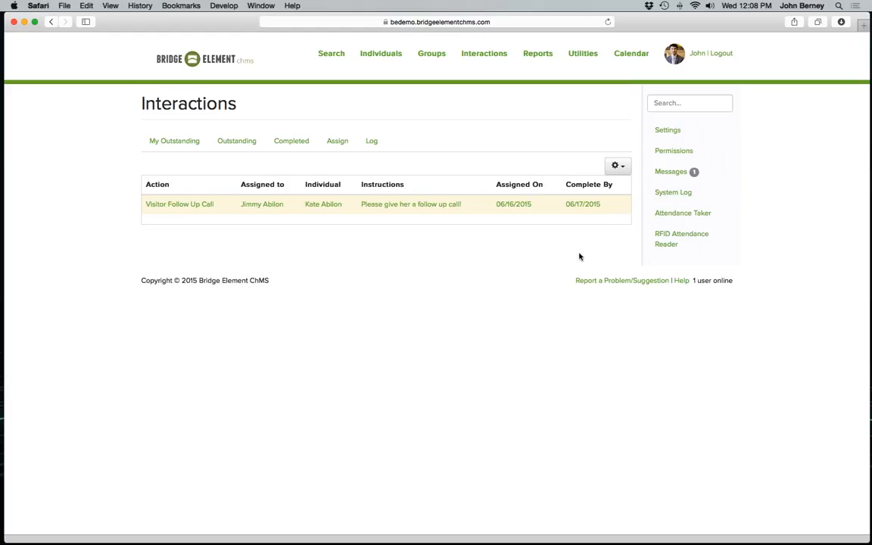
# View the completed interactions and their list options, including RSS Subscribe, and return to the current account's own outstanding interactions.
pyautogui.click(621, 174)
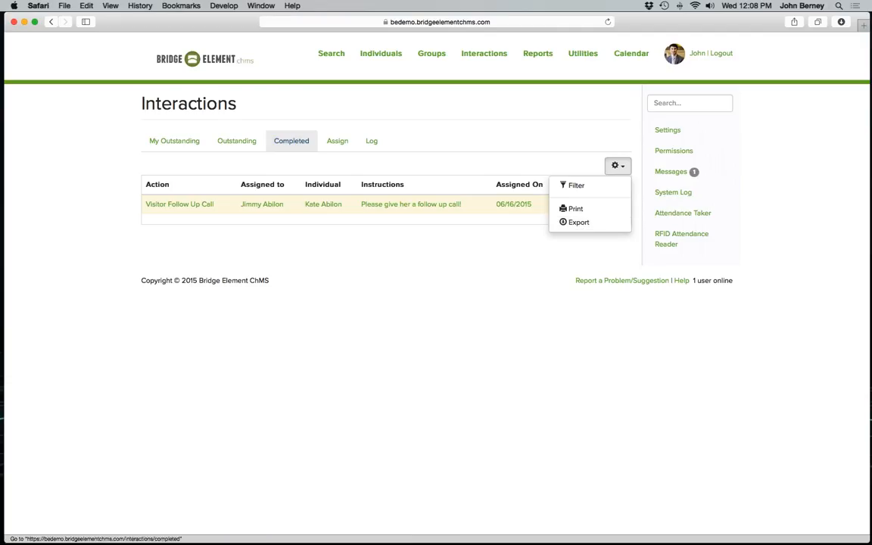
pyautogui.click(292, 141)
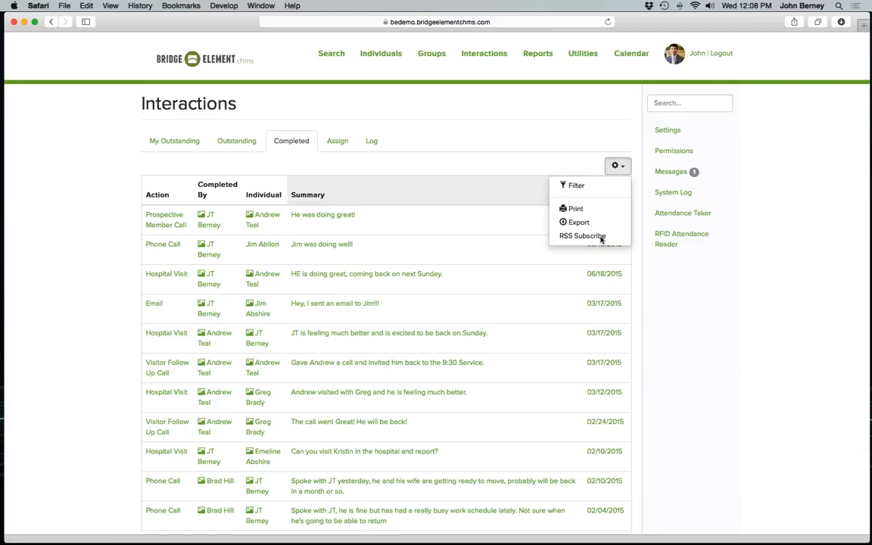
pyautogui.click(416, 146)
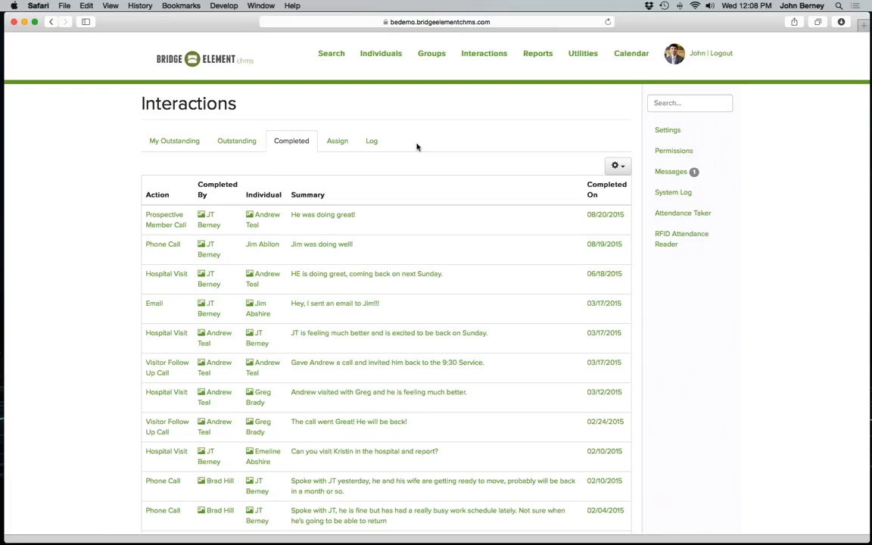
pyautogui.click(174, 142)
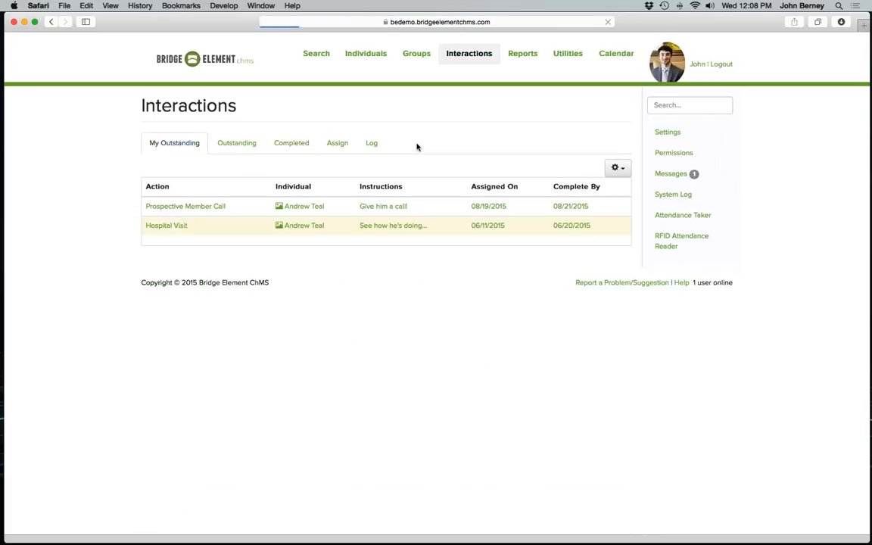